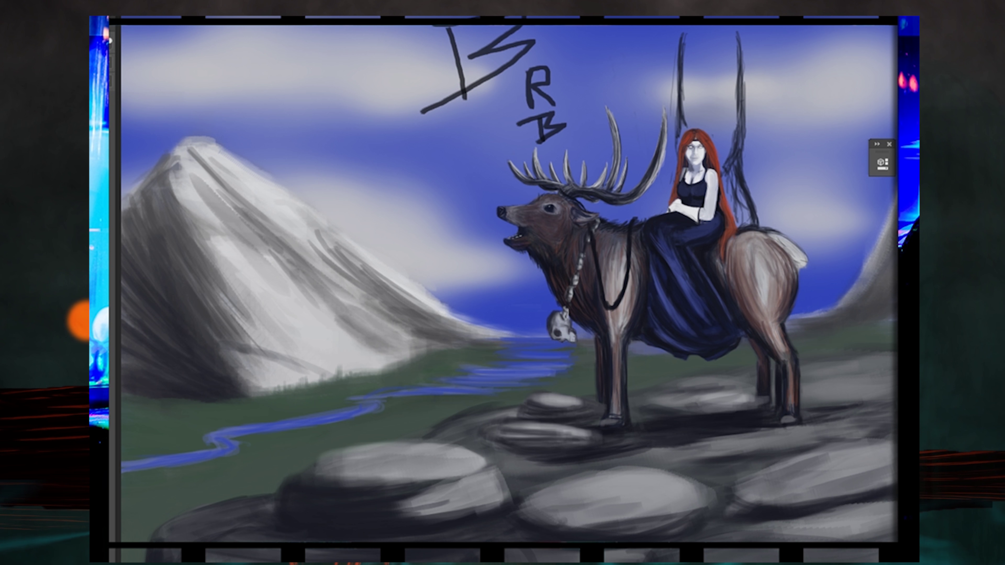
- Paint a dark stroke into the sky area near the mountain
{"action": "left_click_drag", "start_coordinate": [347, 109], "coordinate": [363, 176]}
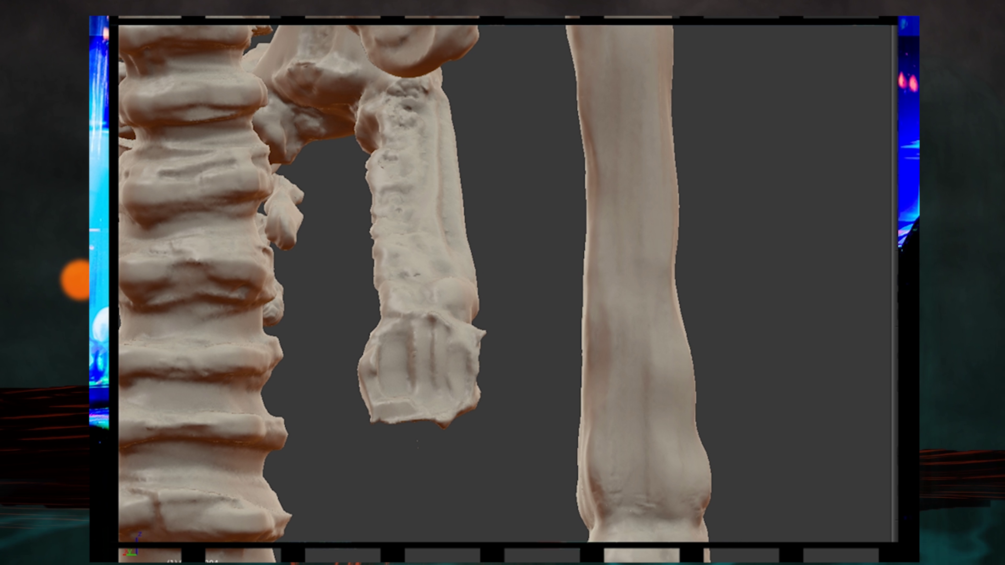
- Smooth the lower end of the hand bone beside the spine with the Smooth brush
{"action": "left_click_drag", "start_coordinate": [401, 386], "coordinate": [439, 352]}
{"action": "mouse_move", "coordinate": [440, 352]}
{"action": "middle_mouse_down"}
{"action": "mouse_move", "coordinate": [386, 298]}
{"action": "mouse_move", "coordinate": [425, 276]}
{"action": "mouse_move", "coordinate": [456, 410]}
{"action": "middle_mouse_up"}
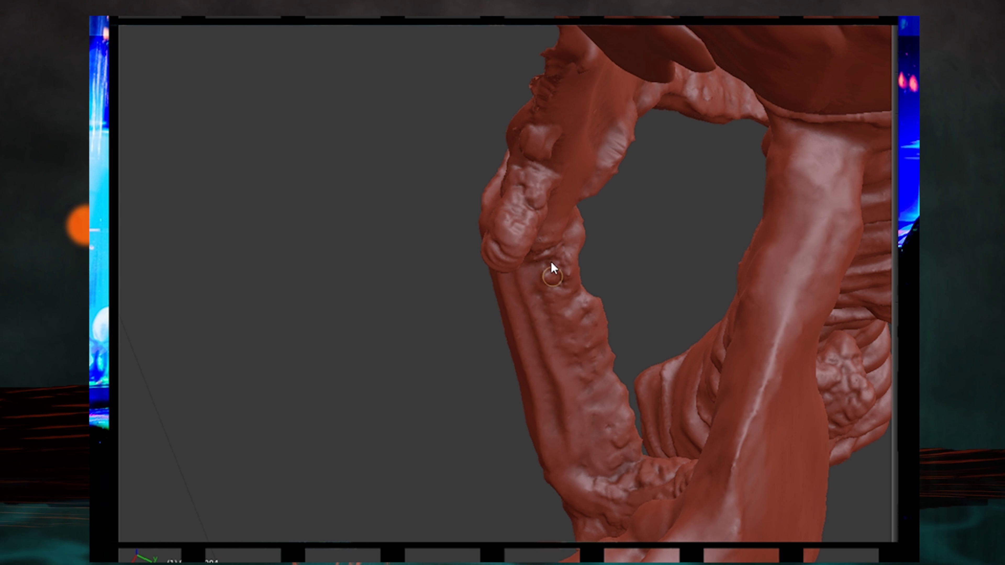
- Orbit and zoom around the red skeleton for close-ups of the arm bones and torso
{"action": "mouse_move", "coordinate": [551, 262]}
{"action": "middle_mouse_down"}
{"action": "mouse_move", "coordinate": [567, 217]}
{"action": "mouse_move", "coordinate": [465, 288]}
{"action": "middle_mouse_up"}
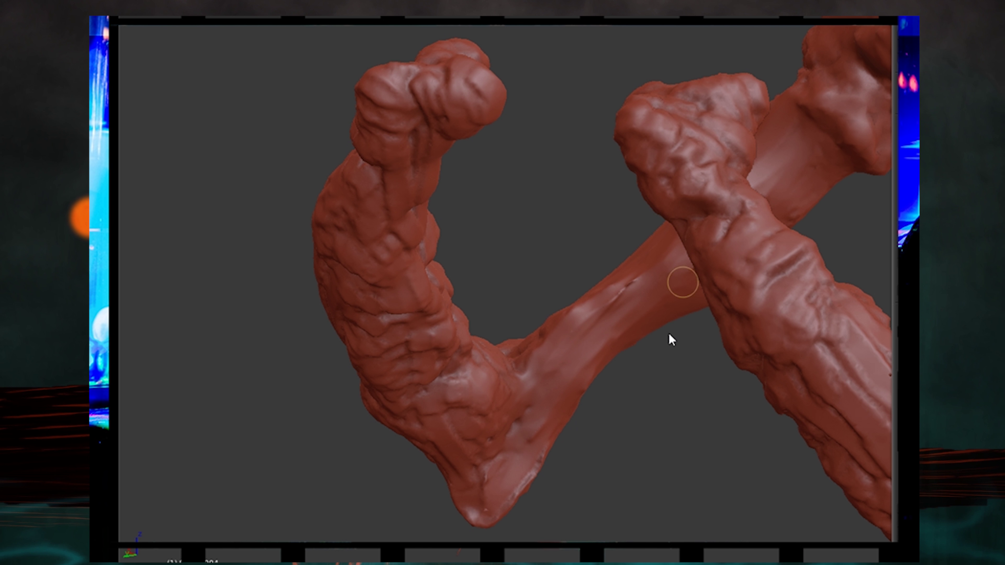
{"action": "middle_click_drag", "start_coordinate": [404, 206], "coordinate": [444, 308]}
{"action": "middle_click_drag", "start_coordinate": [596, 366], "coordinate": [701, 214]}
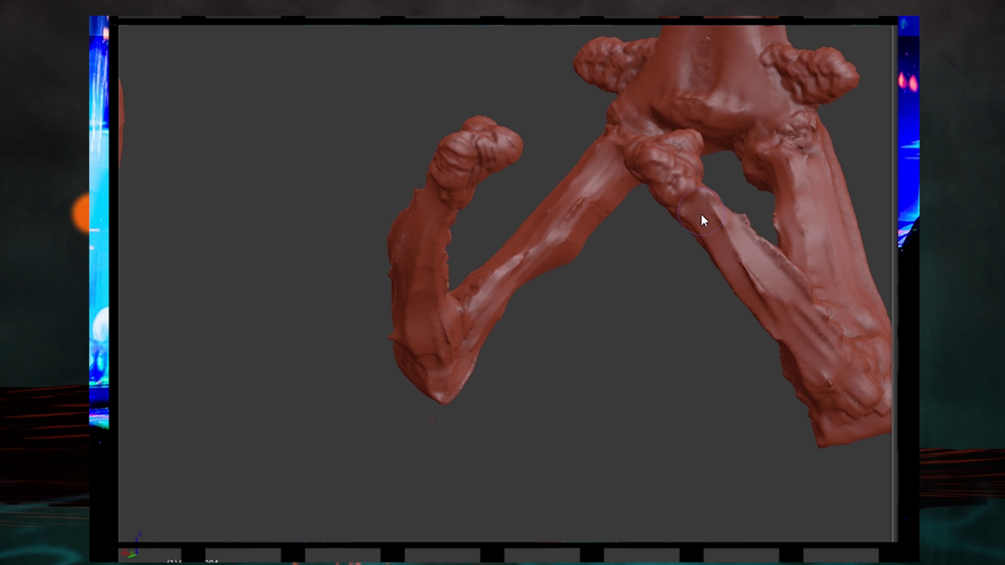
{"action": "scroll", "coordinate": [701, 214], "scroll_direction": "down", "scroll_amount": 5}
{"action": "middle_click_drag", "start_coordinate": [541, 282], "coordinate": [428, 401]}
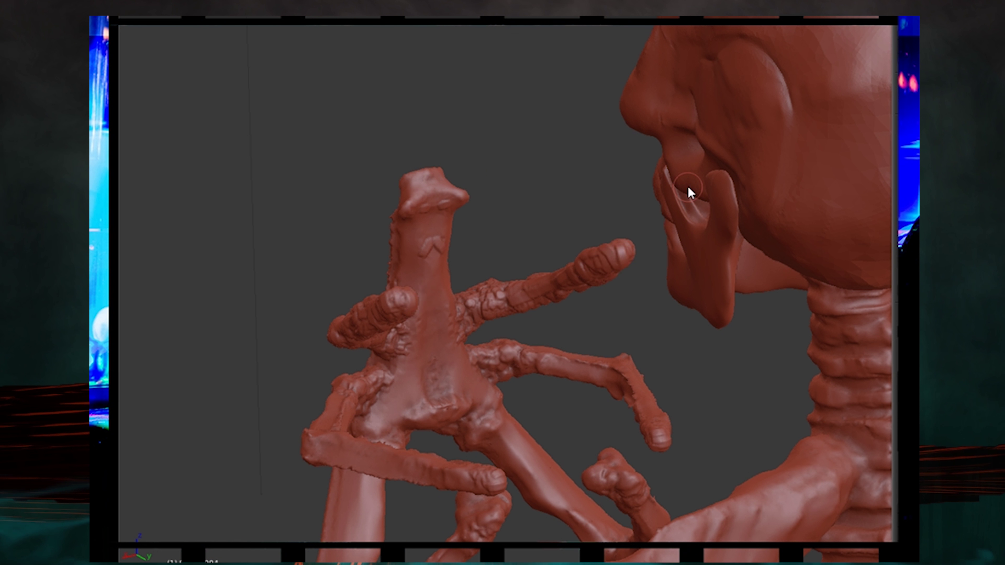
- From the back of the skull, bulge out the knobs beside the neck vertebrae
{"action": "scroll", "coordinate": [606, 261], "scroll_direction": "up", "scroll_amount": 3}
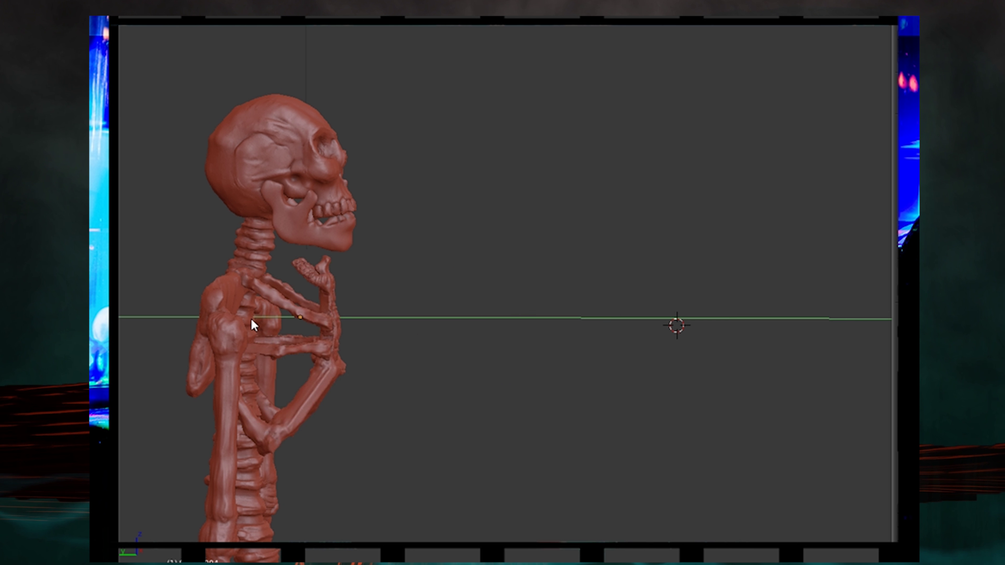
{"action": "middle_click_drag", "start_coordinate": [253, 325], "coordinate": [714, 368]}
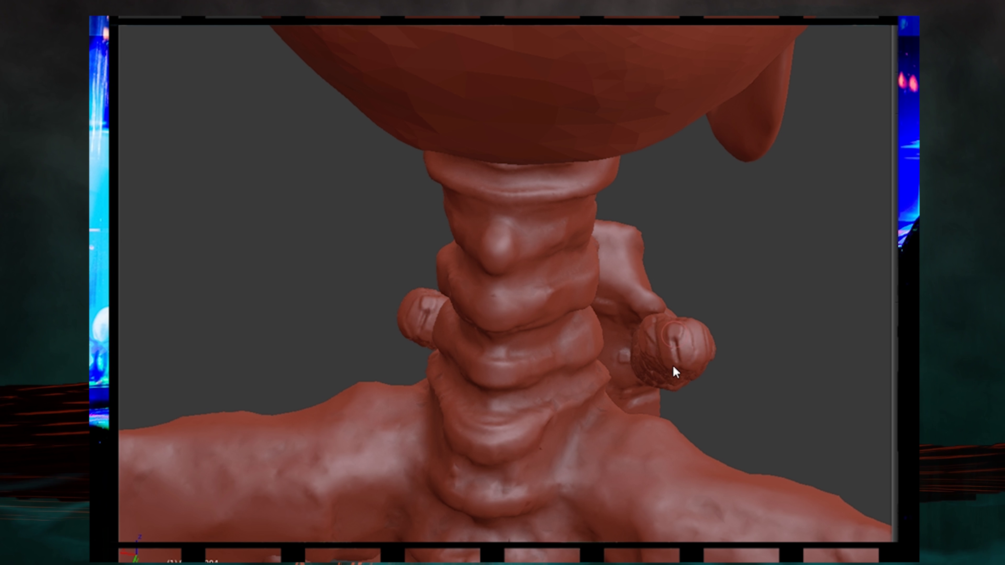
{"action": "mouse_move", "coordinate": [686, 354]}
{"action": "left_mouse_down"}
{"action": "mouse_move", "coordinate": [715, 369]}
{"action": "mouse_move", "coordinate": [705, 353]}
{"action": "mouse_move", "coordinate": [700, 381]}
{"action": "mouse_move", "coordinate": [682, 367]}
{"action": "left_mouse_up"}
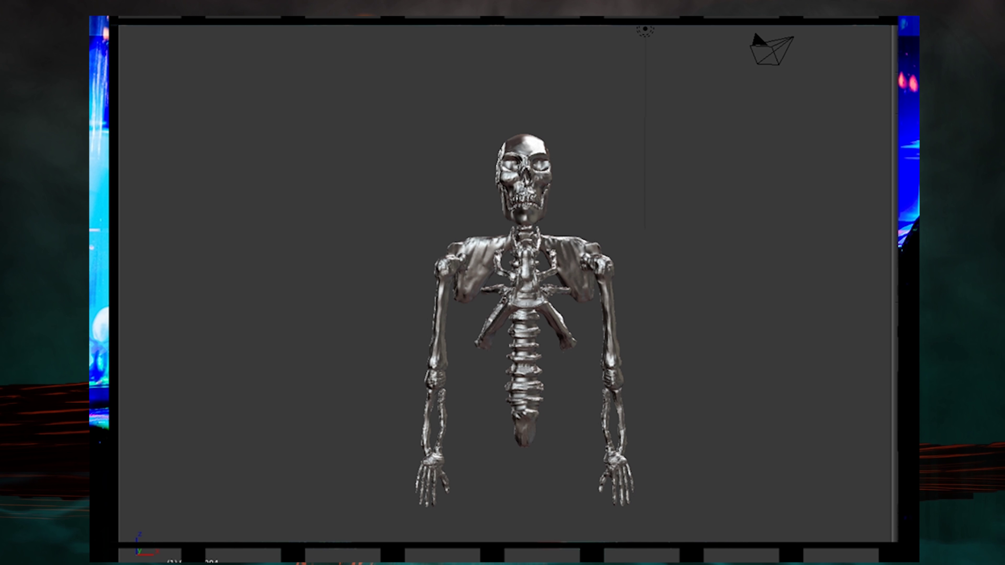
- Shade the skeleton with a glossy chrome matcap
{"action": "mouse_move", "coordinate": [543, 359]}
{"action": "middle_mouse_down"}
{"action": "mouse_move", "coordinate": [528, 357]}
{"action": "mouse_move", "coordinate": [615, 364]}
{"action": "mouse_move", "coordinate": [536, 172]}
{"action": "middle_mouse_up"}
{"action": "mouse_move", "coordinate": [525, 365]}
{"action": "middle_mouse_down"}
{"action": "mouse_move", "coordinate": [437, 377]}
{"action": "mouse_move", "coordinate": [594, 420]}
{"action": "mouse_move", "coordinate": [347, 404]}
{"action": "middle_mouse_up"}
{"action": "left_click", "coordinate": [612, 340]}
{"action": "mouse_move", "coordinate": [611, 340]}
{"action": "middle_mouse_down"}
{"action": "mouse_move", "coordinate": [607, 364]}
{"action": "mouse_move", "coordinate": [650, 364]}
{"action": "mouse_move", "coordinate": [697, 333]}
{"action": "mouse_move", "coordinate": [676, 326]}
{"action": "mouse_move", "coordinate": [663, 369]}
{"action": "middle_mouse_up"}
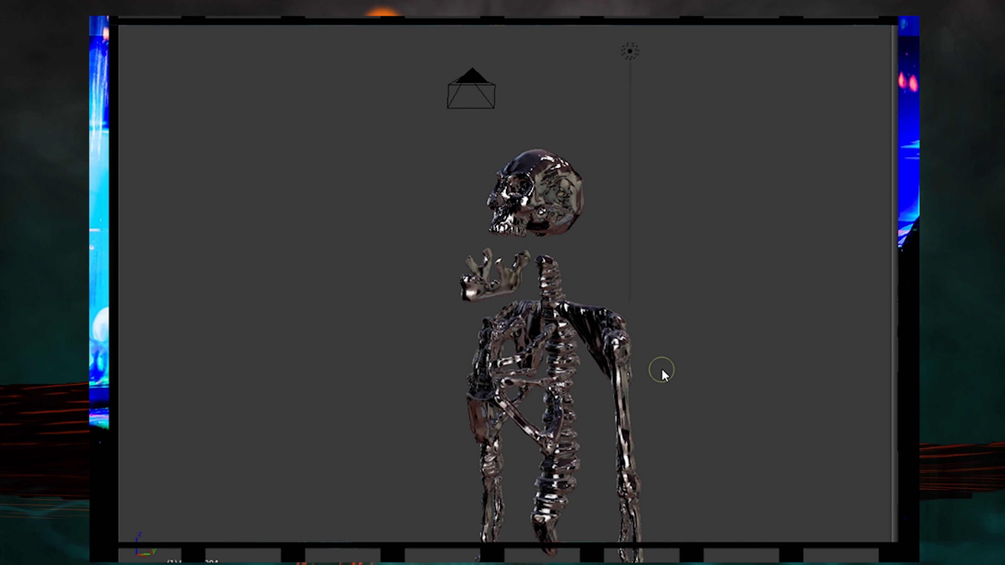
- Move the hand straight up along Z beneath the skull and orbit to review
{"action": "key", "text": "z"}
{"action": "mouse_move", "coordinate": [599, 319]}
{"action": "middle_mouse_down"}
{"action": "mouse_move", "coordinate": [763, 327]}
{"action": "mouse_move", "coordinate": [719, 340]}
{"action": "middle_mouse_up"}
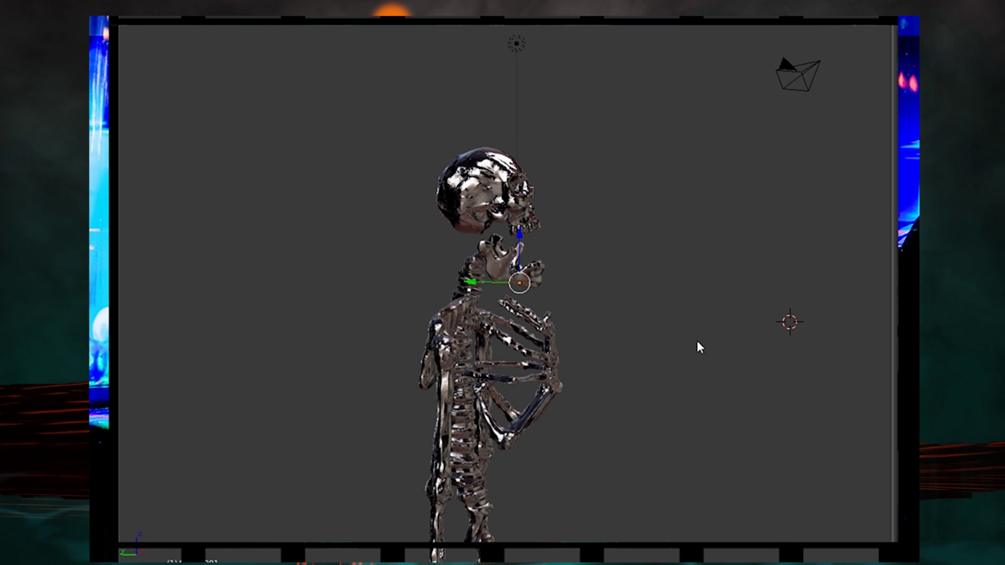
{"action": "mouse_move", "coordinate": [333, 450]}
{"action": "middle_mouse_down"}
{"action": "mouse_move", "coordinate": [162, 449]}
{"action": "mouse_move", "coordinate": [863, 442]}
{"action": "mouse_move", "coordinate": [258, 421]}
{"action": "mouse_move", "coordinate": [342, 450]}
{"action": "mouse_move", "coordinate": [321, 444]}
{"action": "middle_mouse_up"}
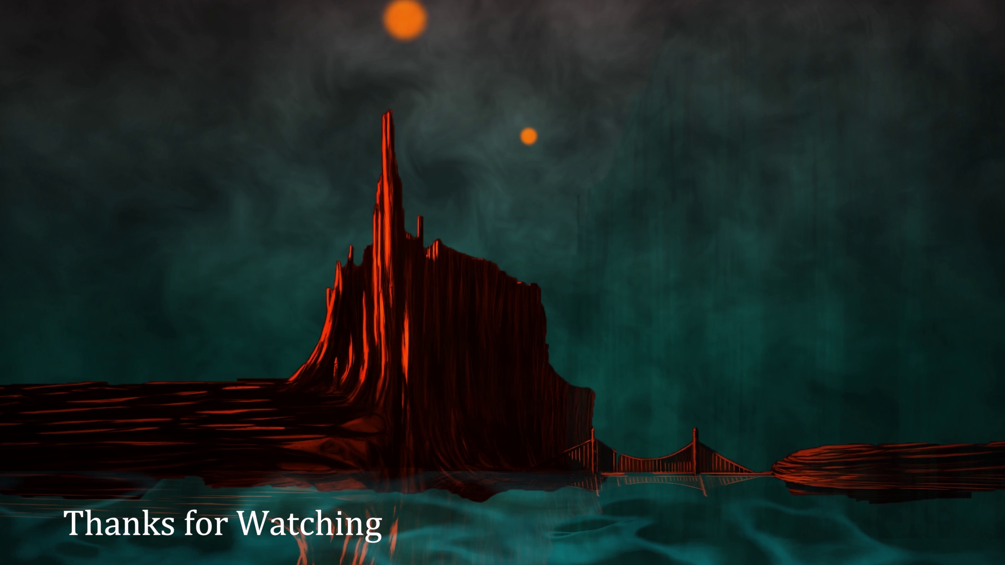